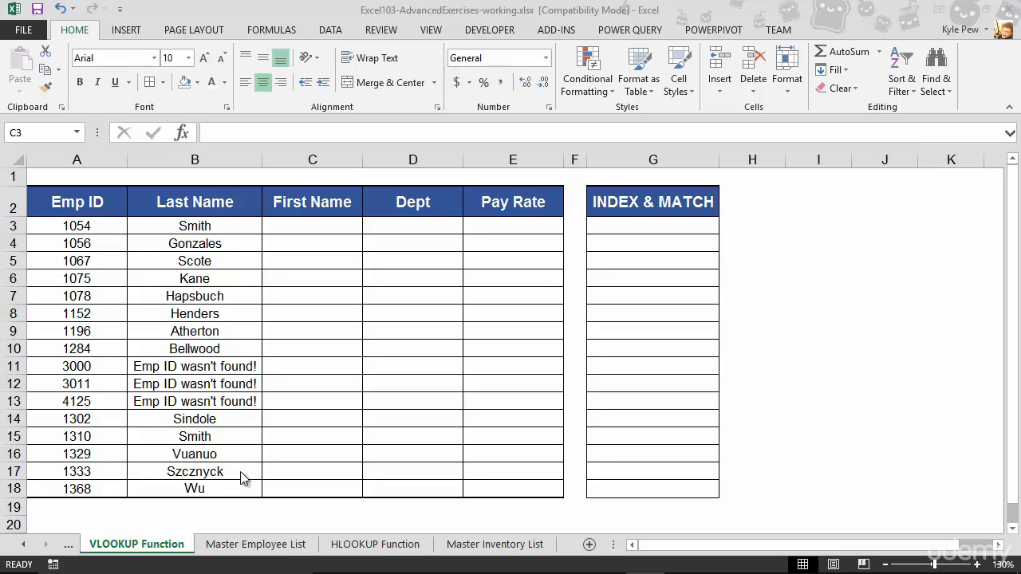
# Compare the Emp ID column on the VLOOKUP Function sheet with the employee records on the Master Employee List sheet.
pyautogui.click(271, 548)
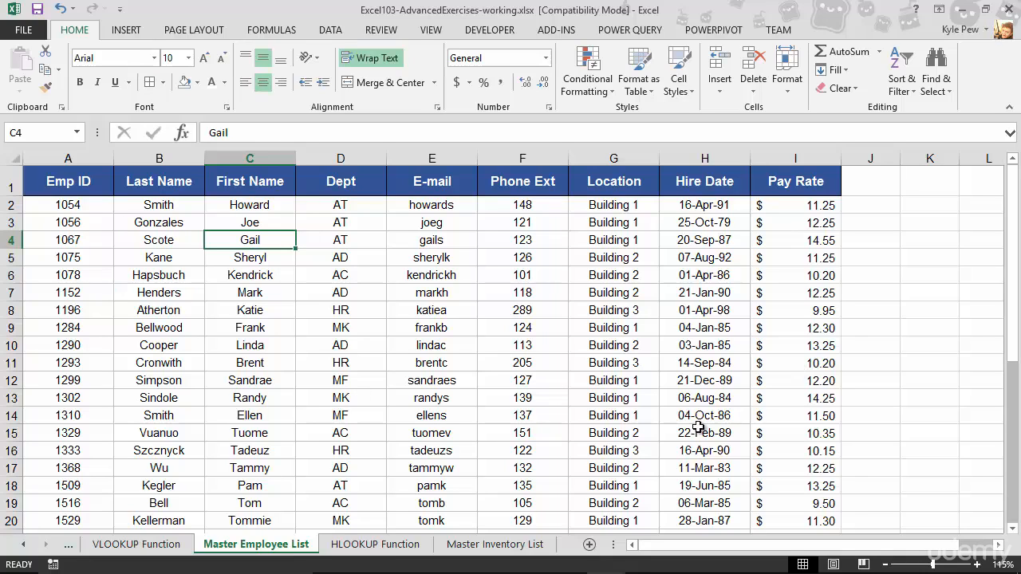
pyautogui.click(159, 546)
pyautogui.click(96, 343)
pyautogui.click(157, 349)
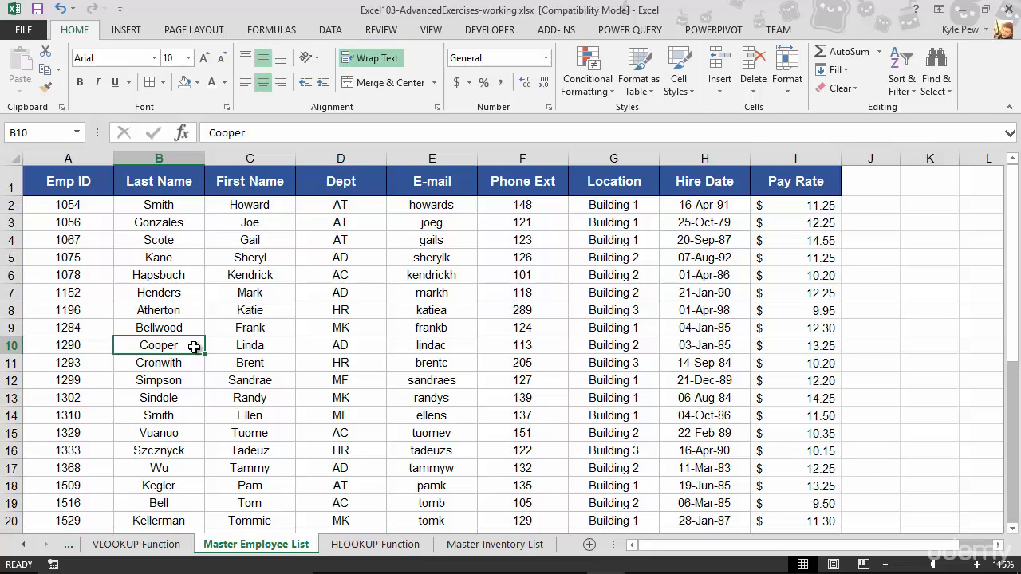
pyautogui.click(139, 544)
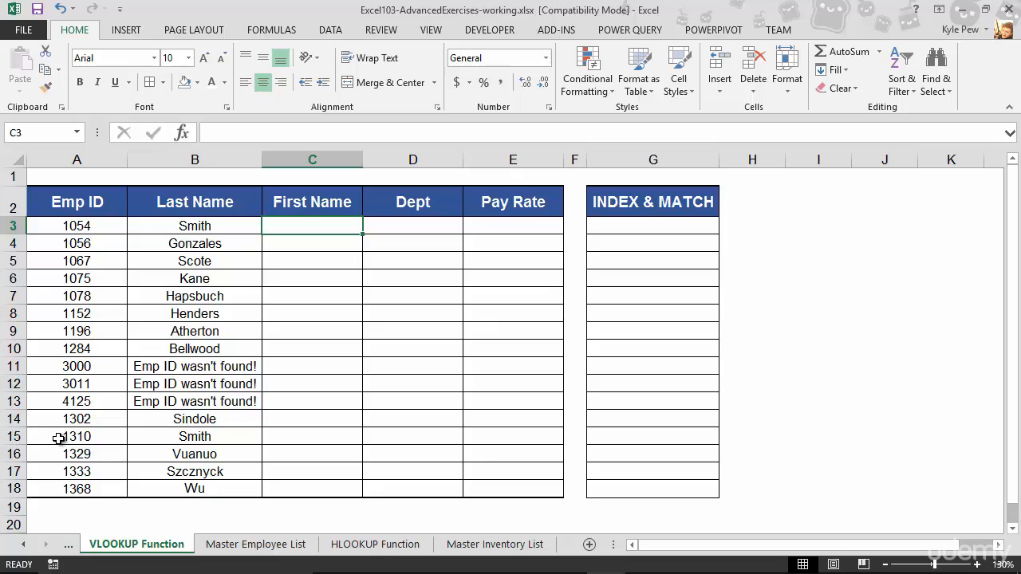
pyautogui.click(49, 225)
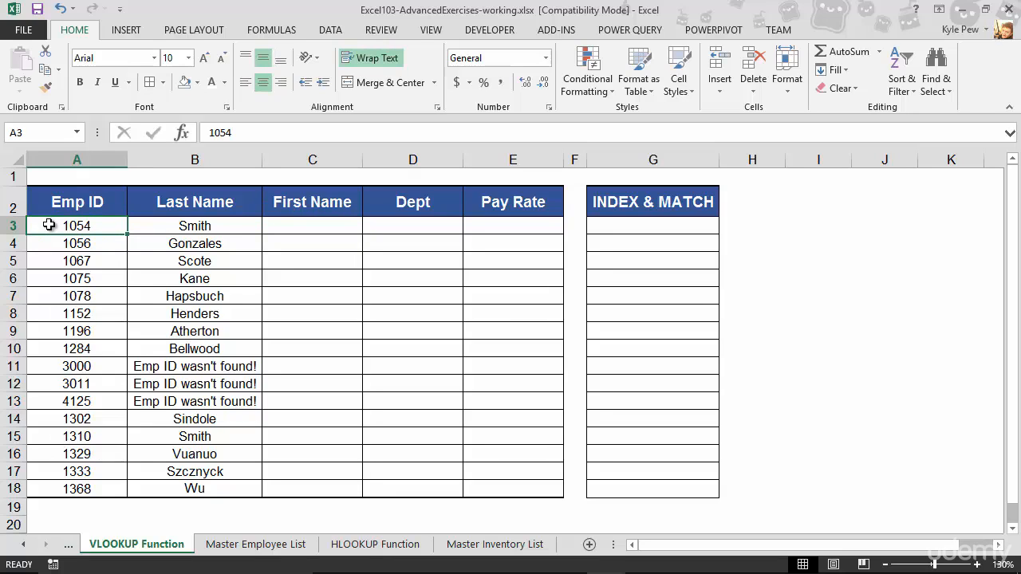
pyautogui.click(271, 545)
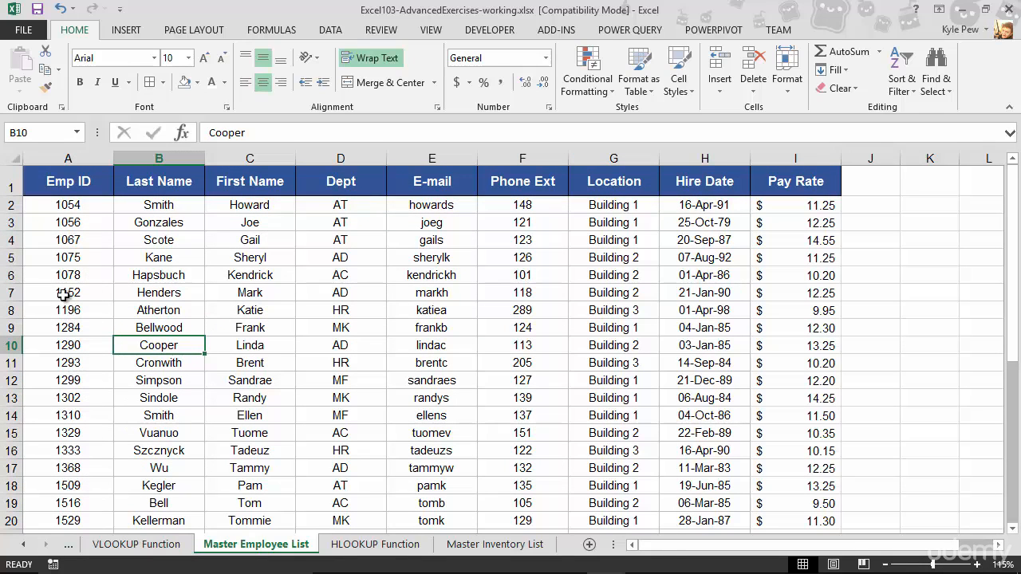
pyautogui.click(68, 205)
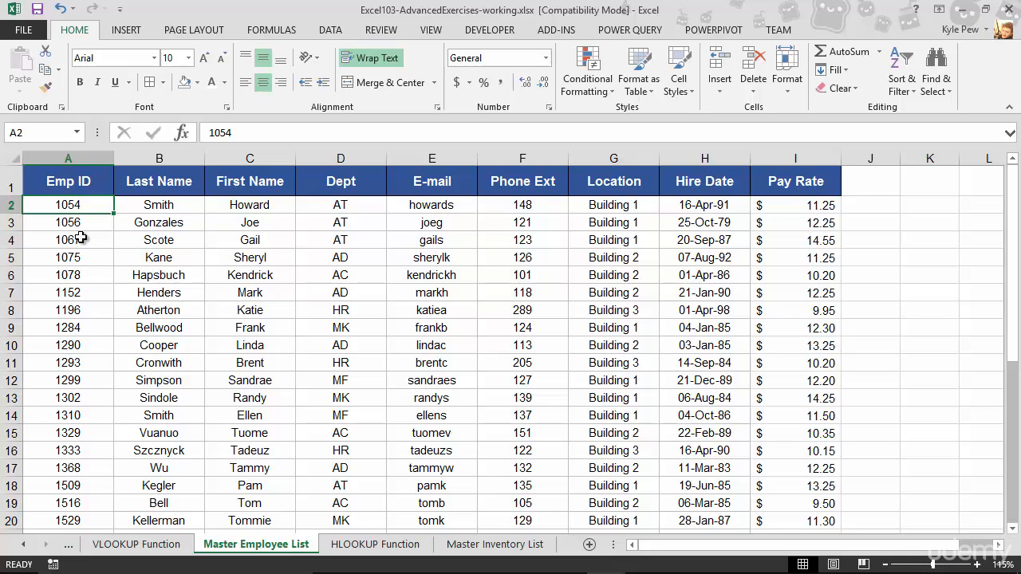
pyautogui.click(129, 545)
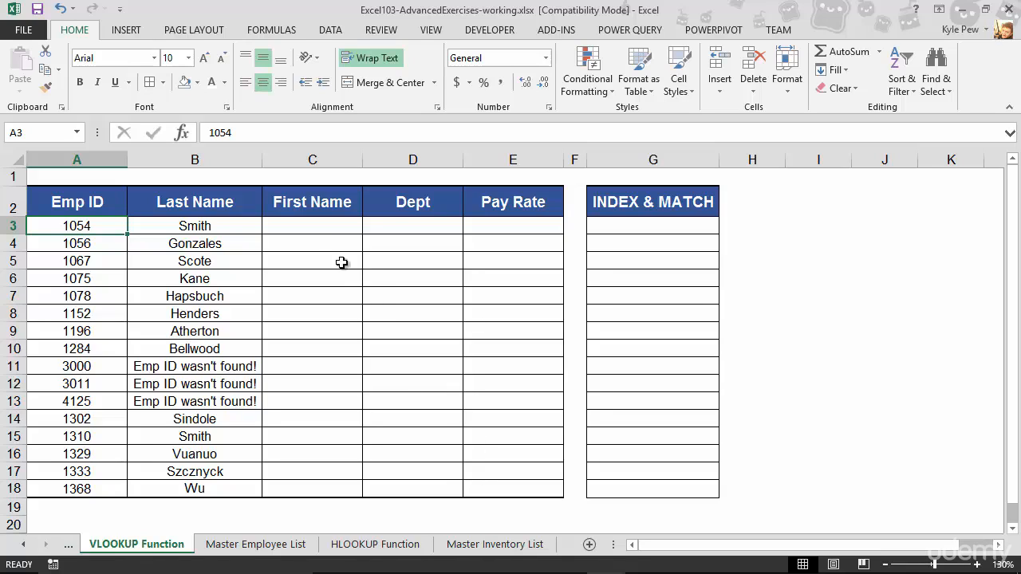
# Start a VLOOKUP function in cell C3 under First Name, using A3 as the lookup value.
pyautogui.click(302, 229)
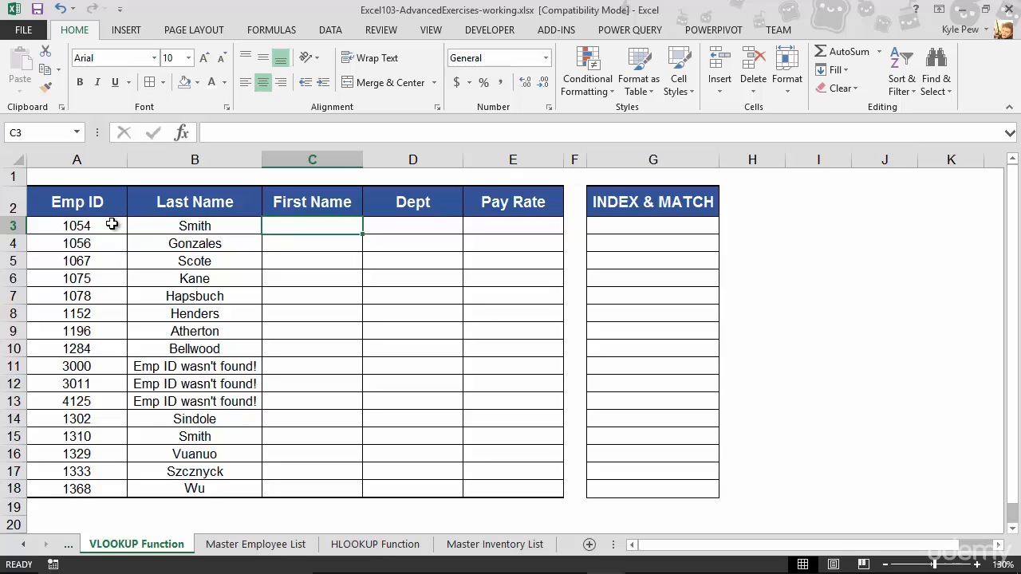
pyautogui.click(275, 32)
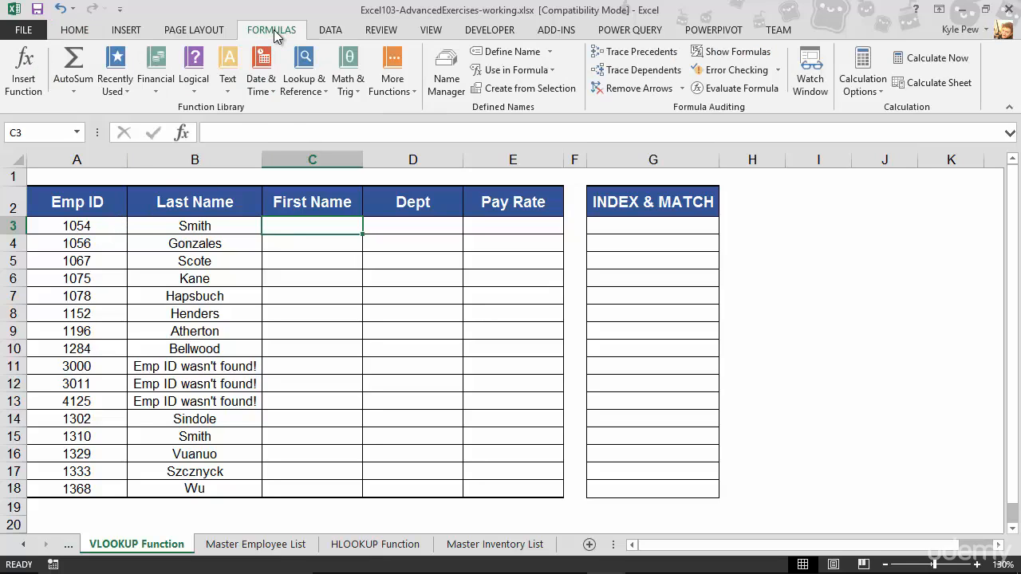
pyautogui.click(307, 92)
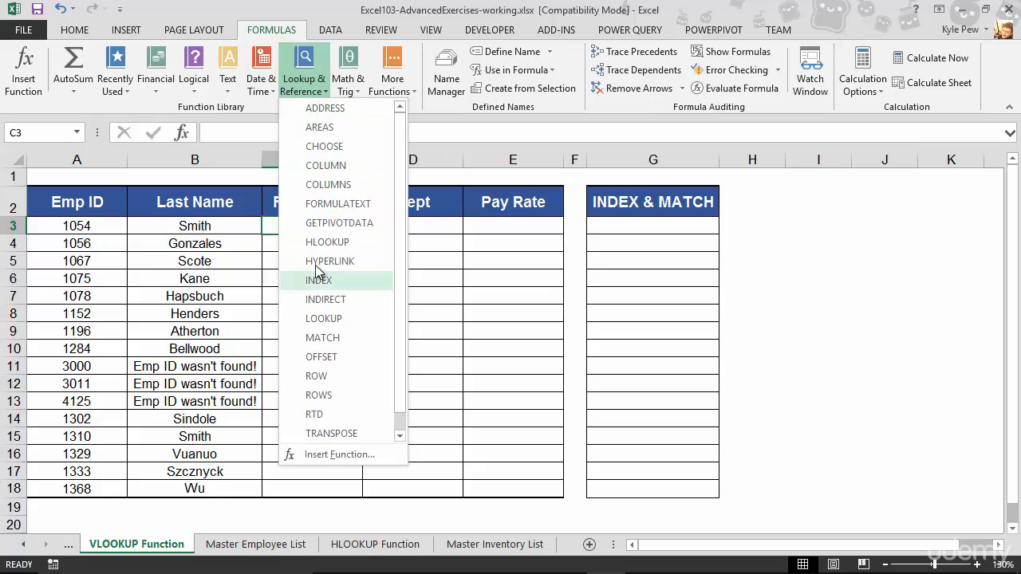
pyautogui.scroll(-1, 315, 263)
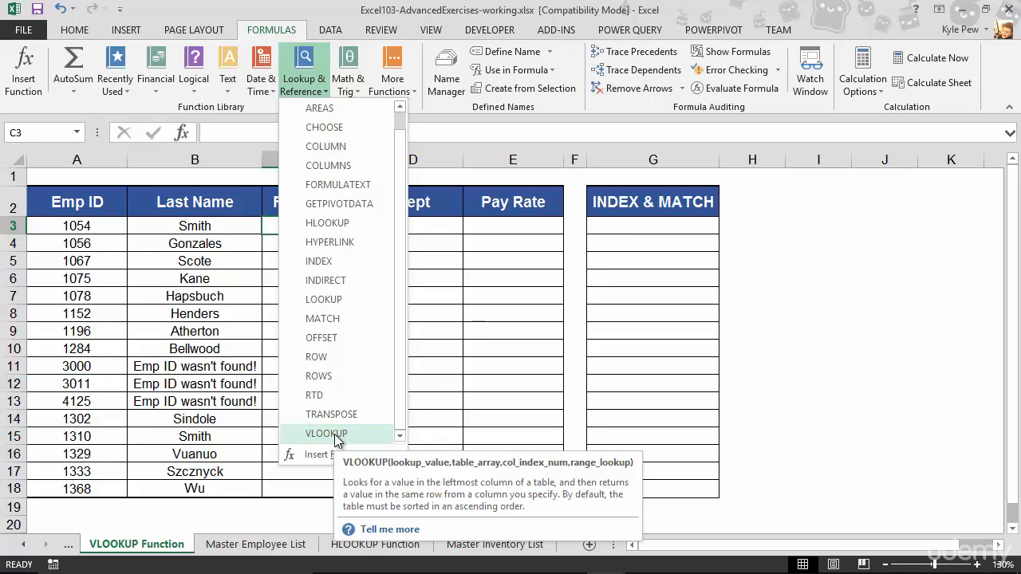
pyautogui.click(335, 437)
pyautogui.moveTo(294, 209); pyautogui.dragTo(245, 160)
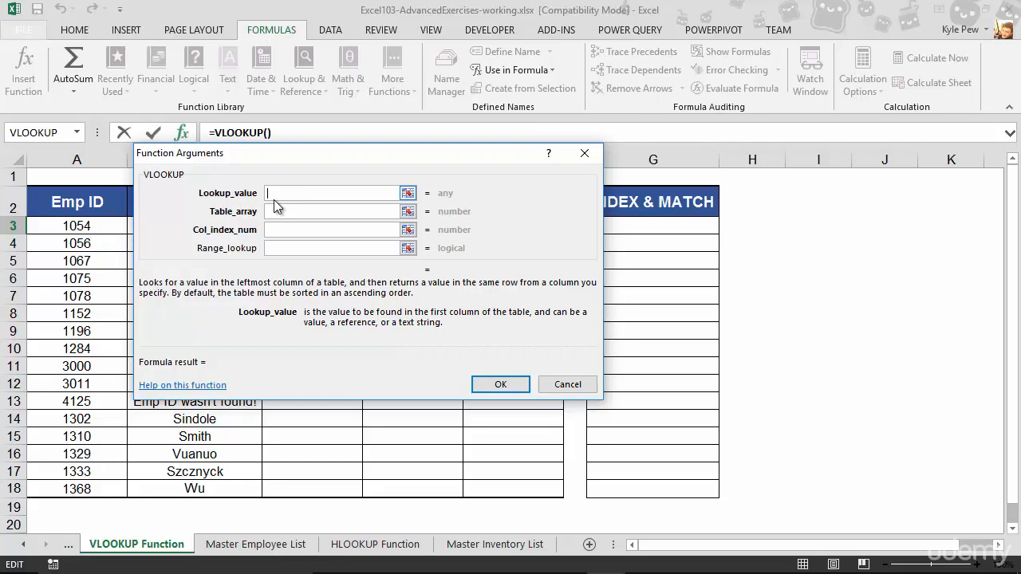
pyautogui.click(75, 226)
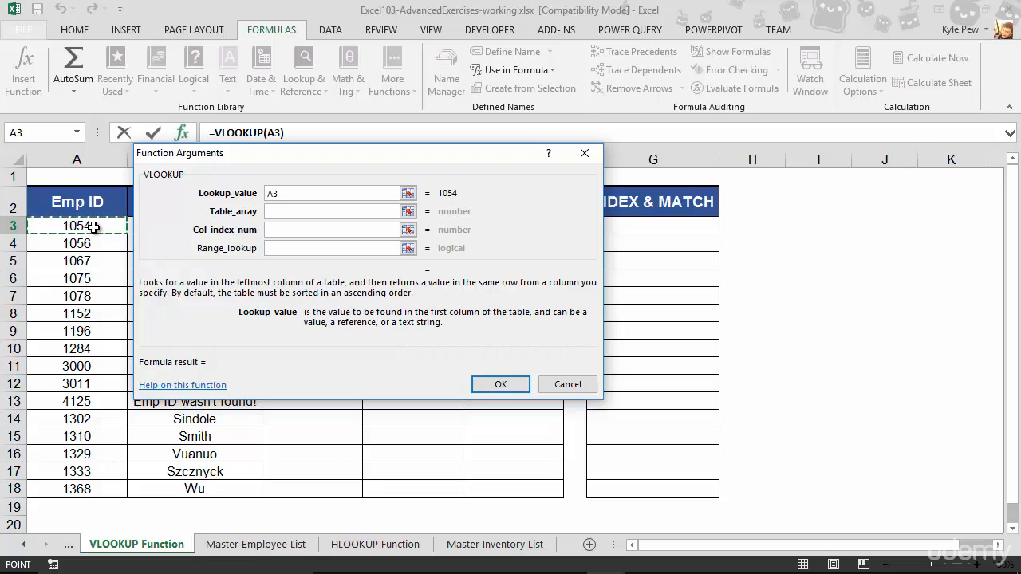
# Set the VLOOKUP table array to the range A1:I38 on the Master Employee List sheet.
pyautogui.click(282, 211)
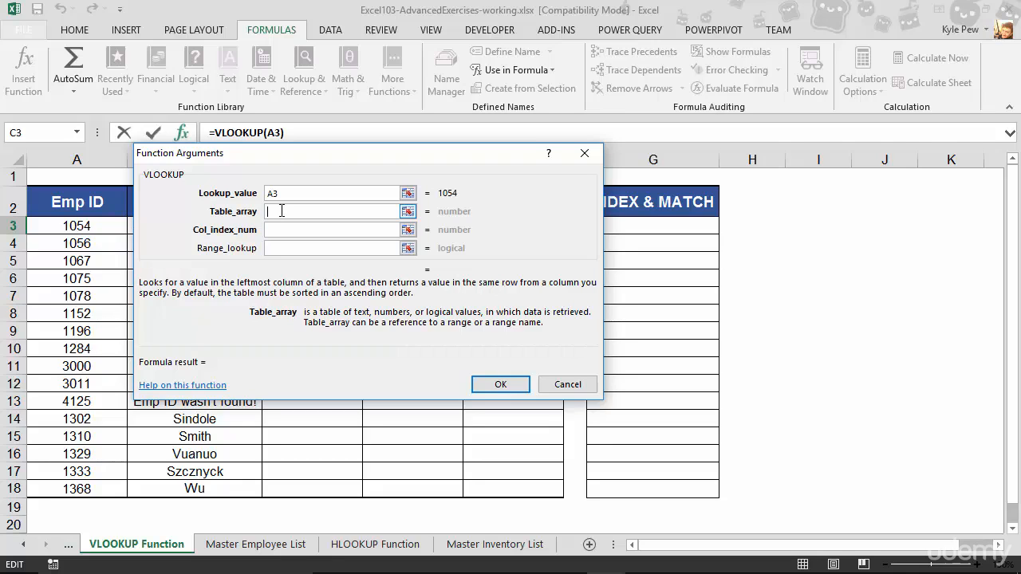
pyautogui.click(256, 545)
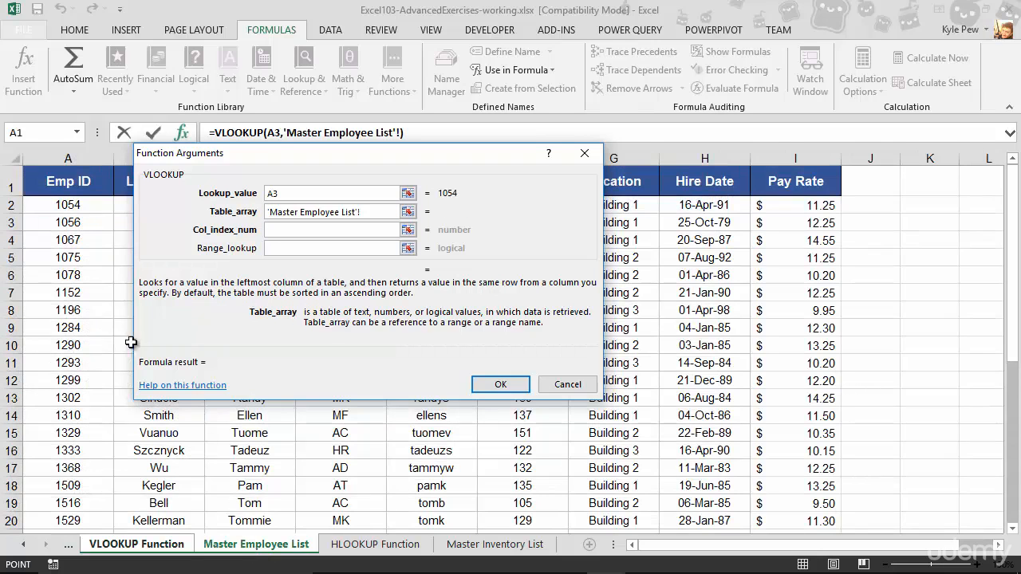
pyautogui.click(79, 179)
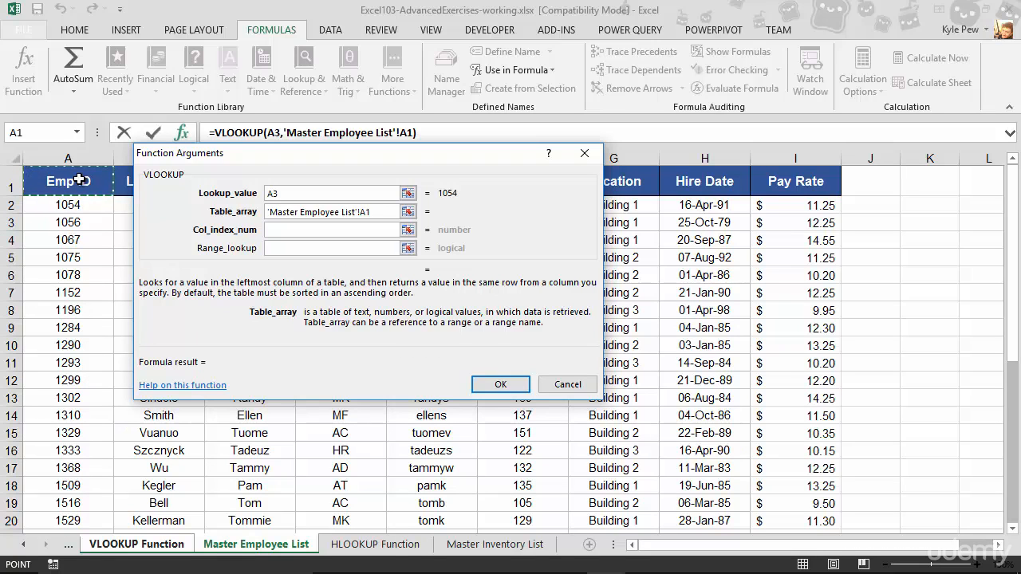
pyautogui.hotkey('ctrl', 'shift', 'Down')
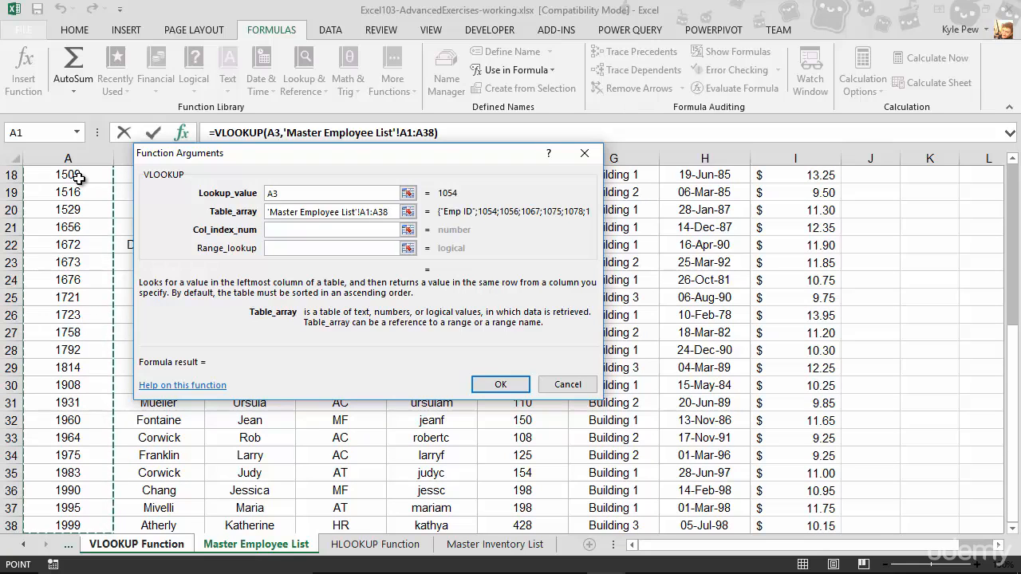
pyautogui.hotkey('ctrl', 'shift', 'Right')
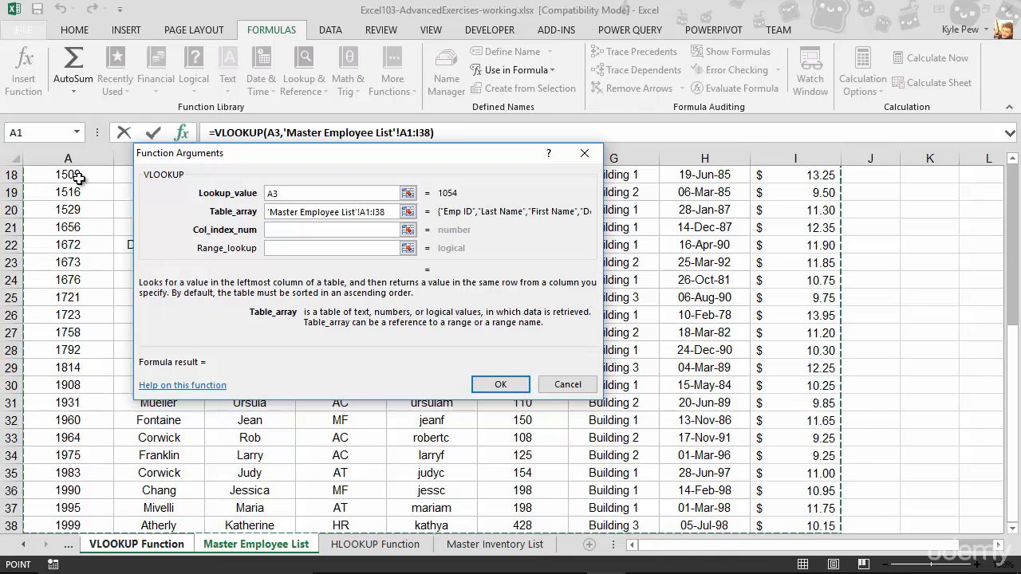
pyautogui.moveTo(1013, 391); pyautogui.dragTo(1013, 199)
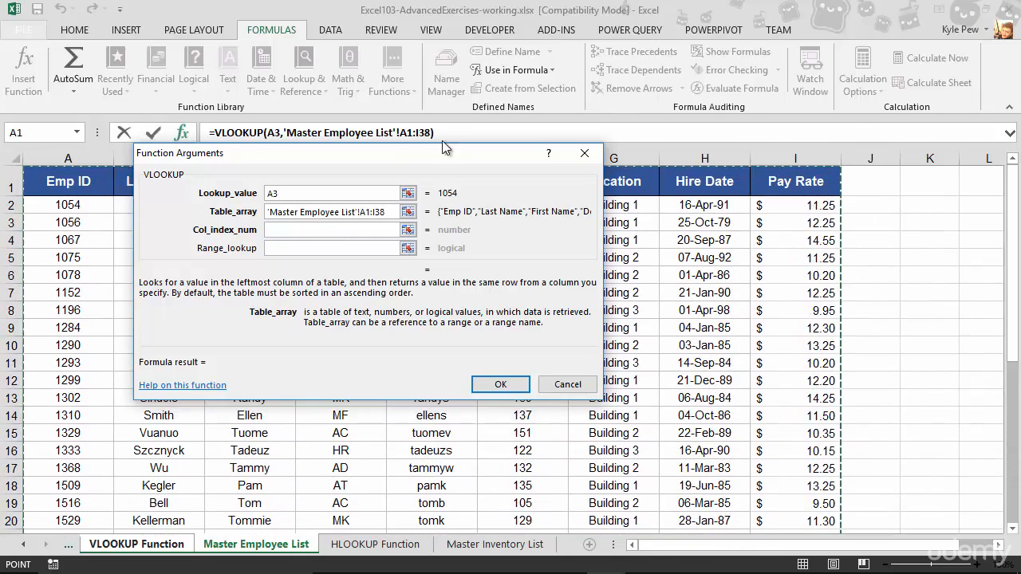
# Set the VLOOKUP column index to 3 and the range lookup to false, and complete the formula.
pyautogui.moveTo(401, 158); pyautogui.dragTo(452, 268)
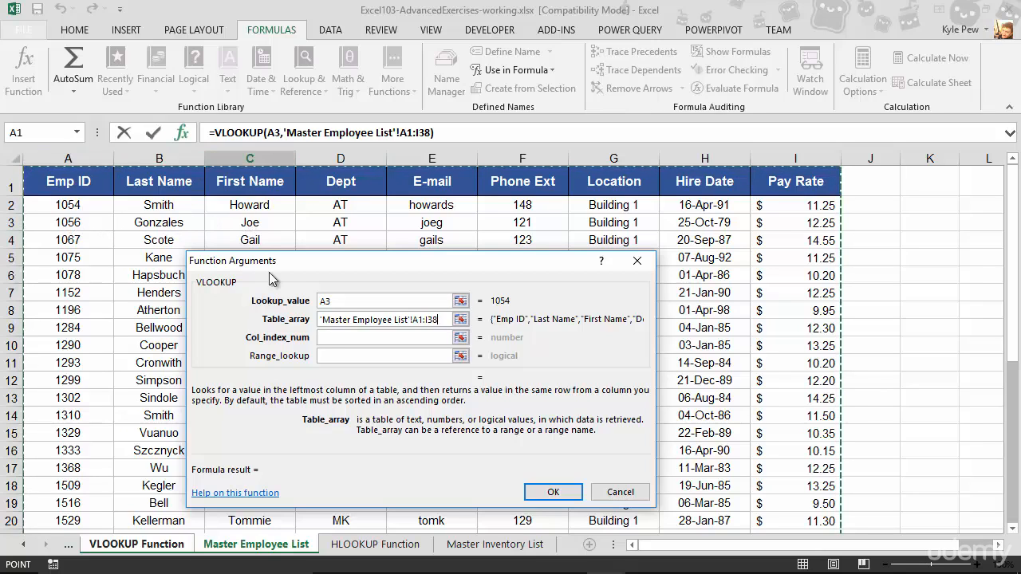
pyautogui.click(326, 338)
pyautogui.click(326, 338)
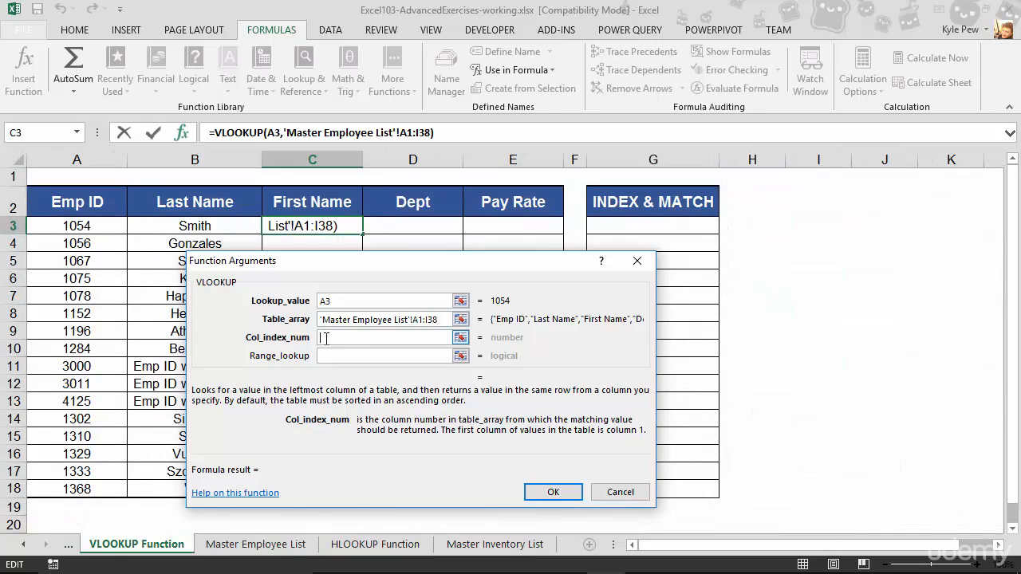
pyautogui.write('3')
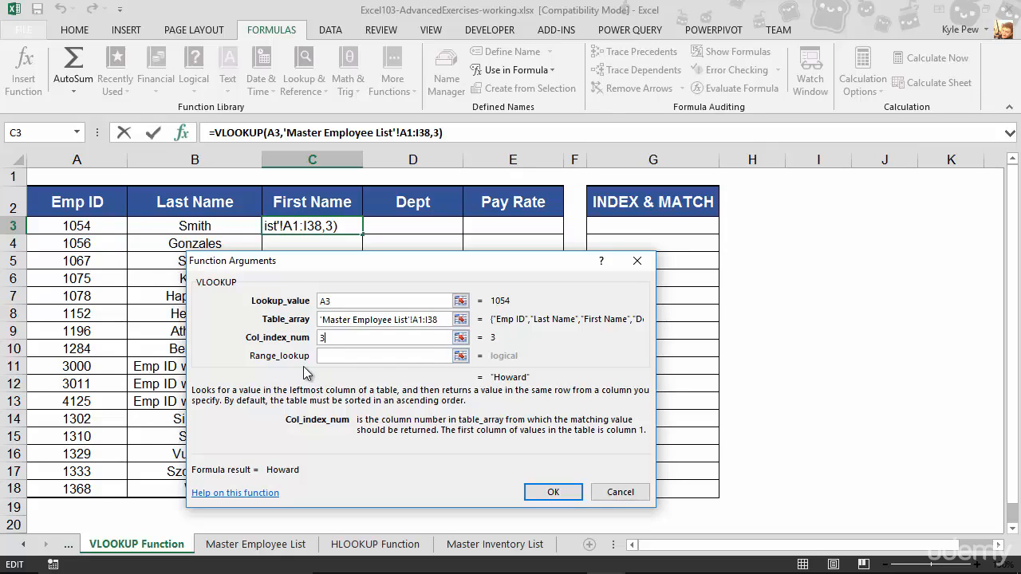
pyautogui.click(327, 357)
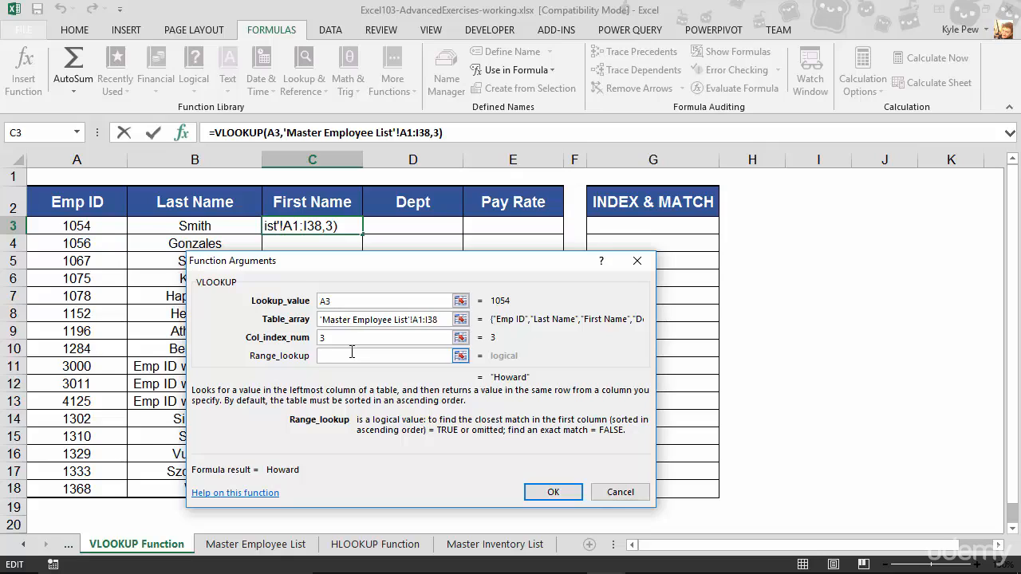
pyautogui.write('false')
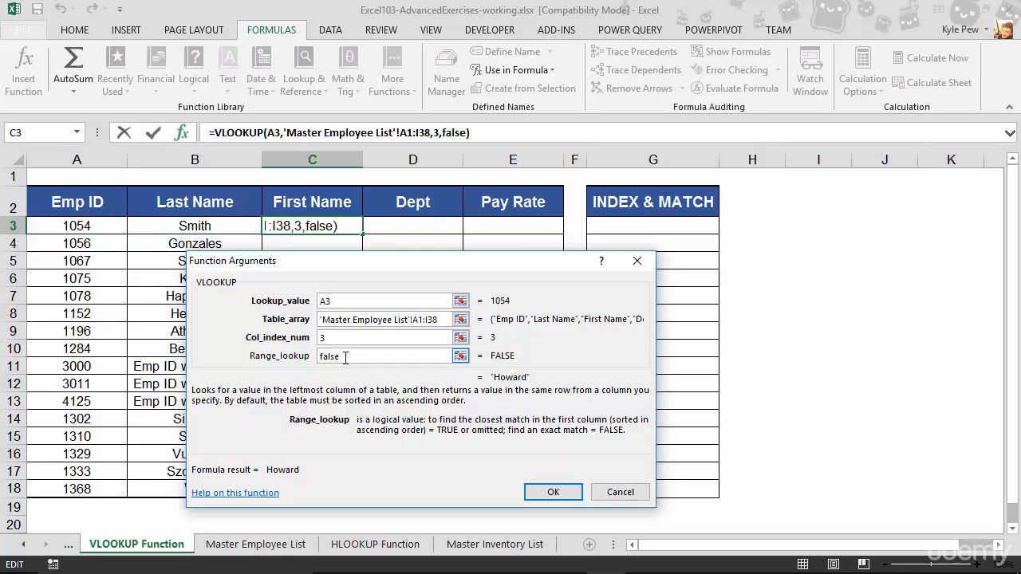
pyautogui.click(549, 492)
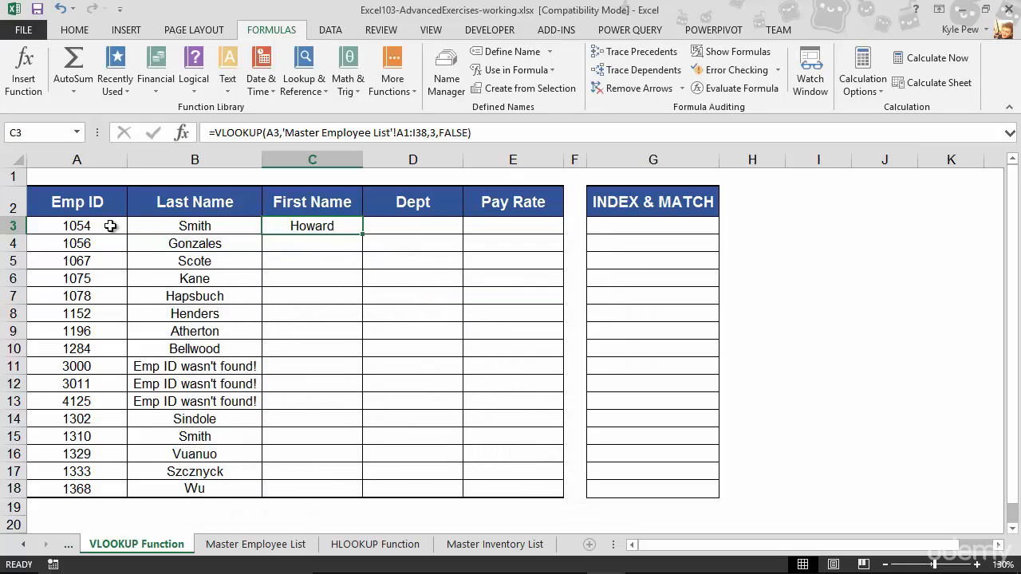
# Check the C3 result against the Master Employee List sheet and fill the formula down the First Name column to C18.
pyautogui.click(253, 544)
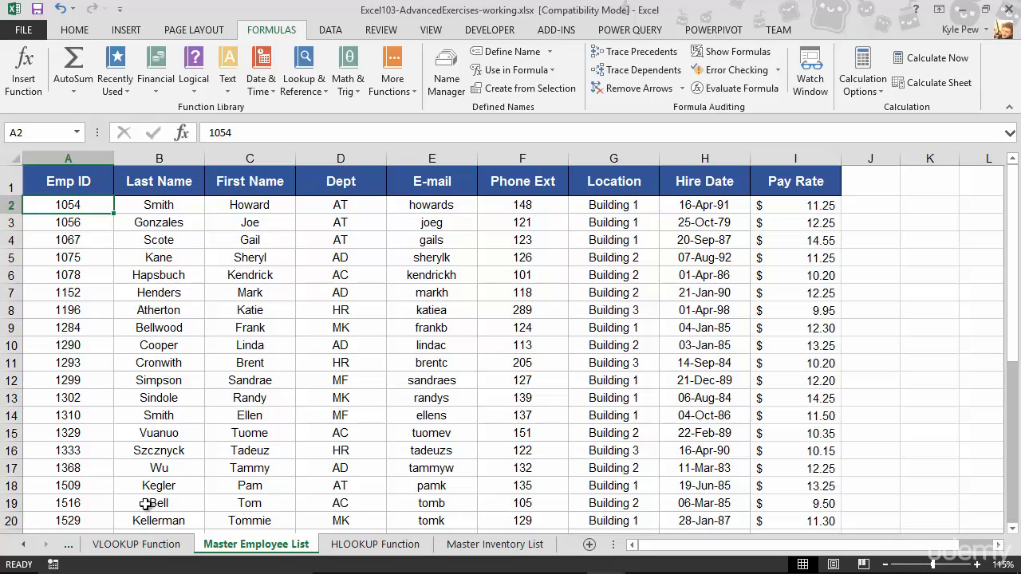
pyautogui.click(146, 547)
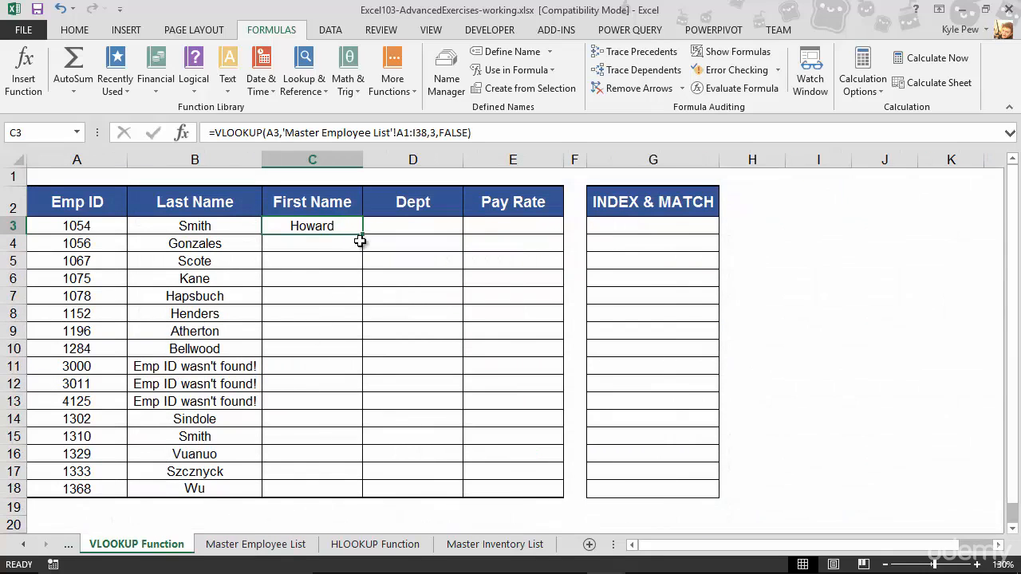
pyautogui.moveTo(361, 237); pyautogui.dragTo(330, 493)
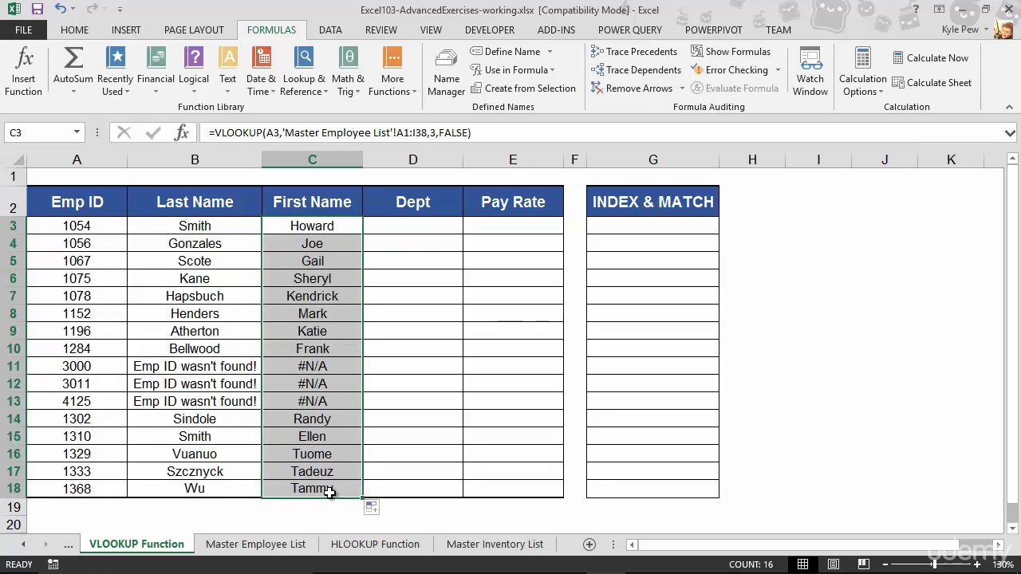